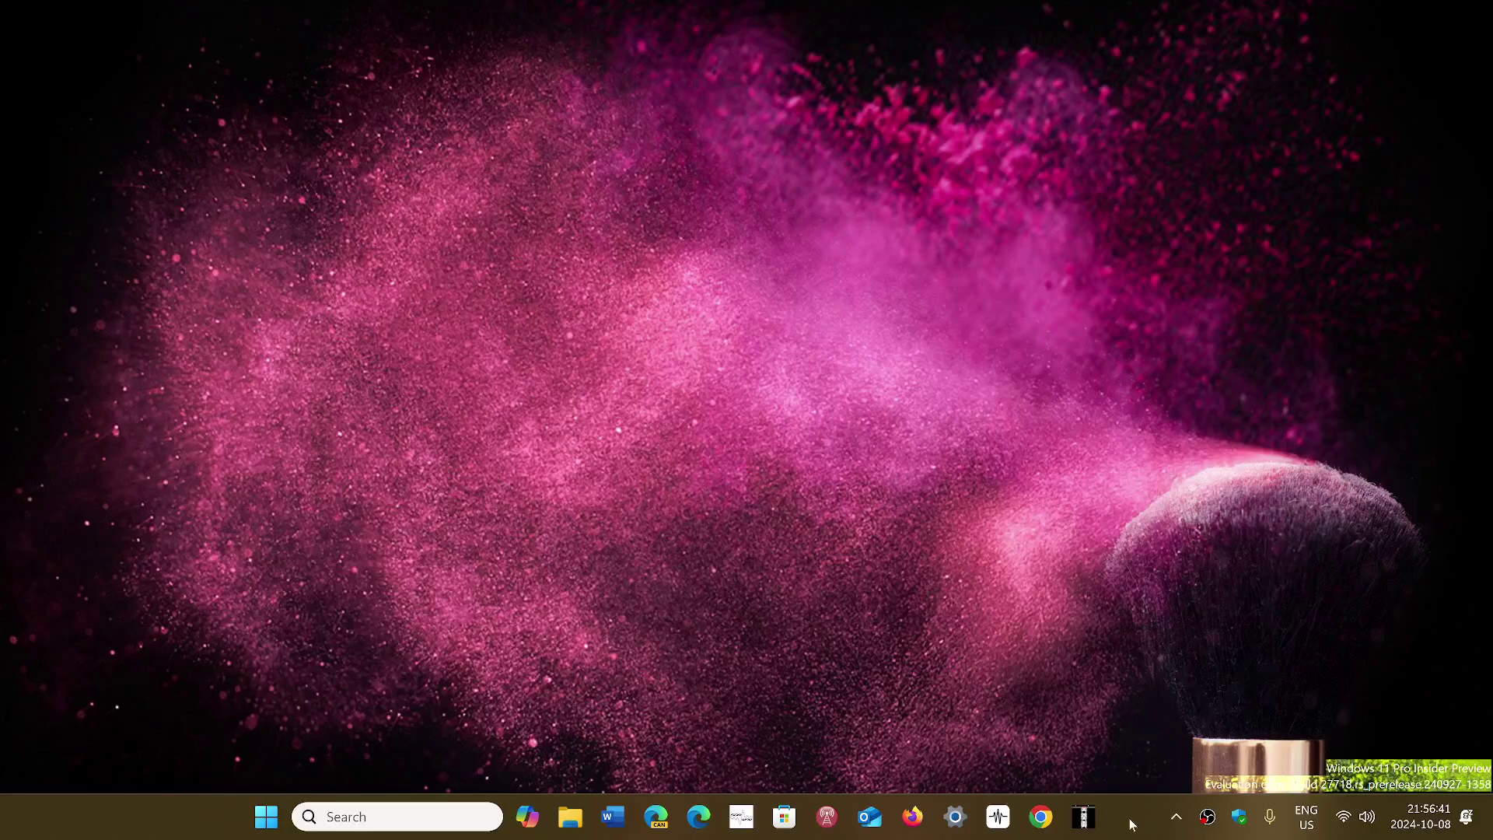
Launch the Settings app from the pinned apps in the Start menu
click(266, 820)
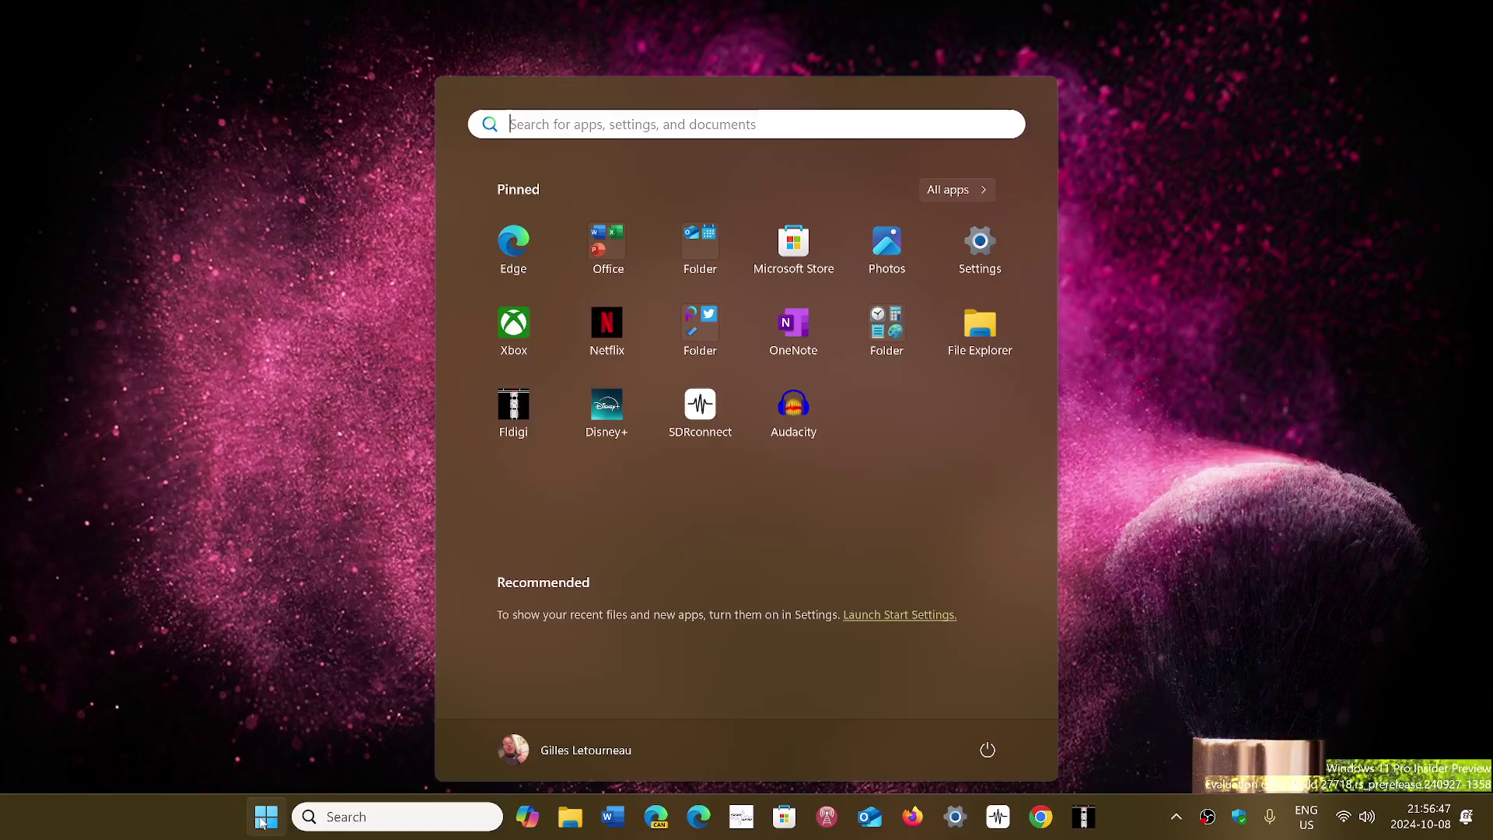
click(981, 251)
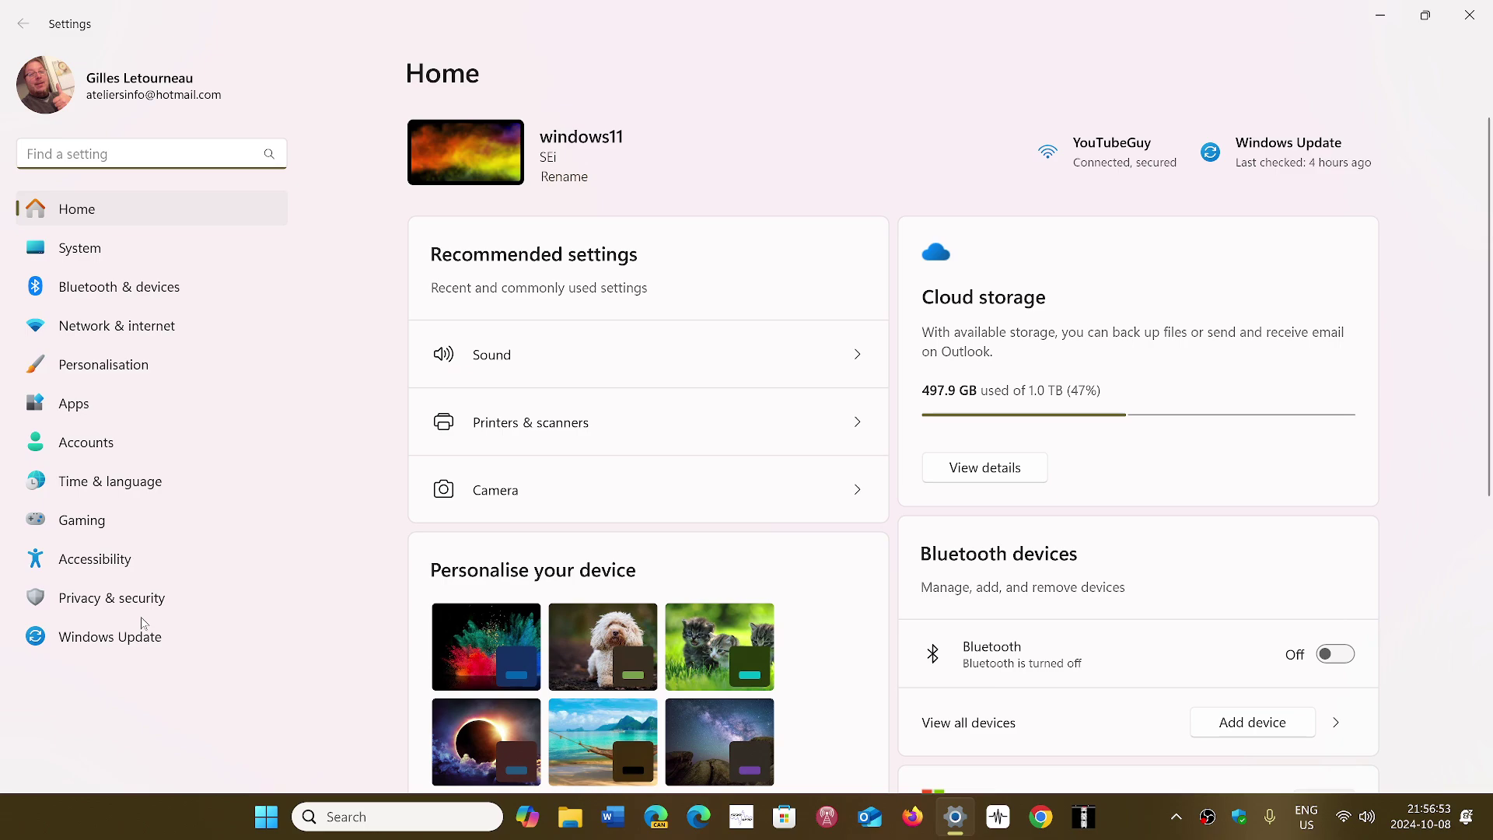
Show the Windows Update page and confirm it reports 'You're up to date'
click(136, 640)
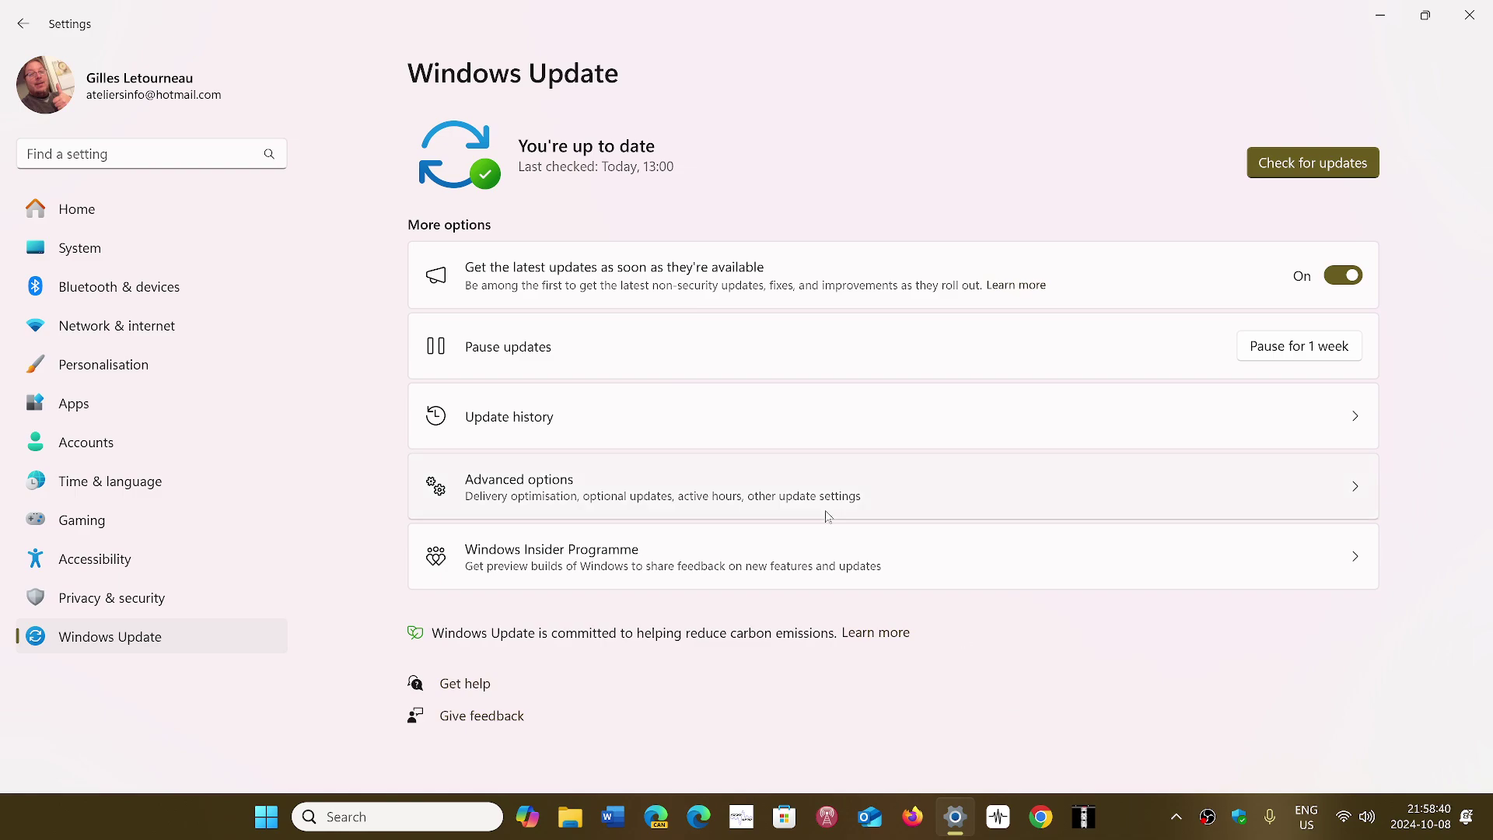
Close the Settings window to return to the empty desktop
click(1467, 14)
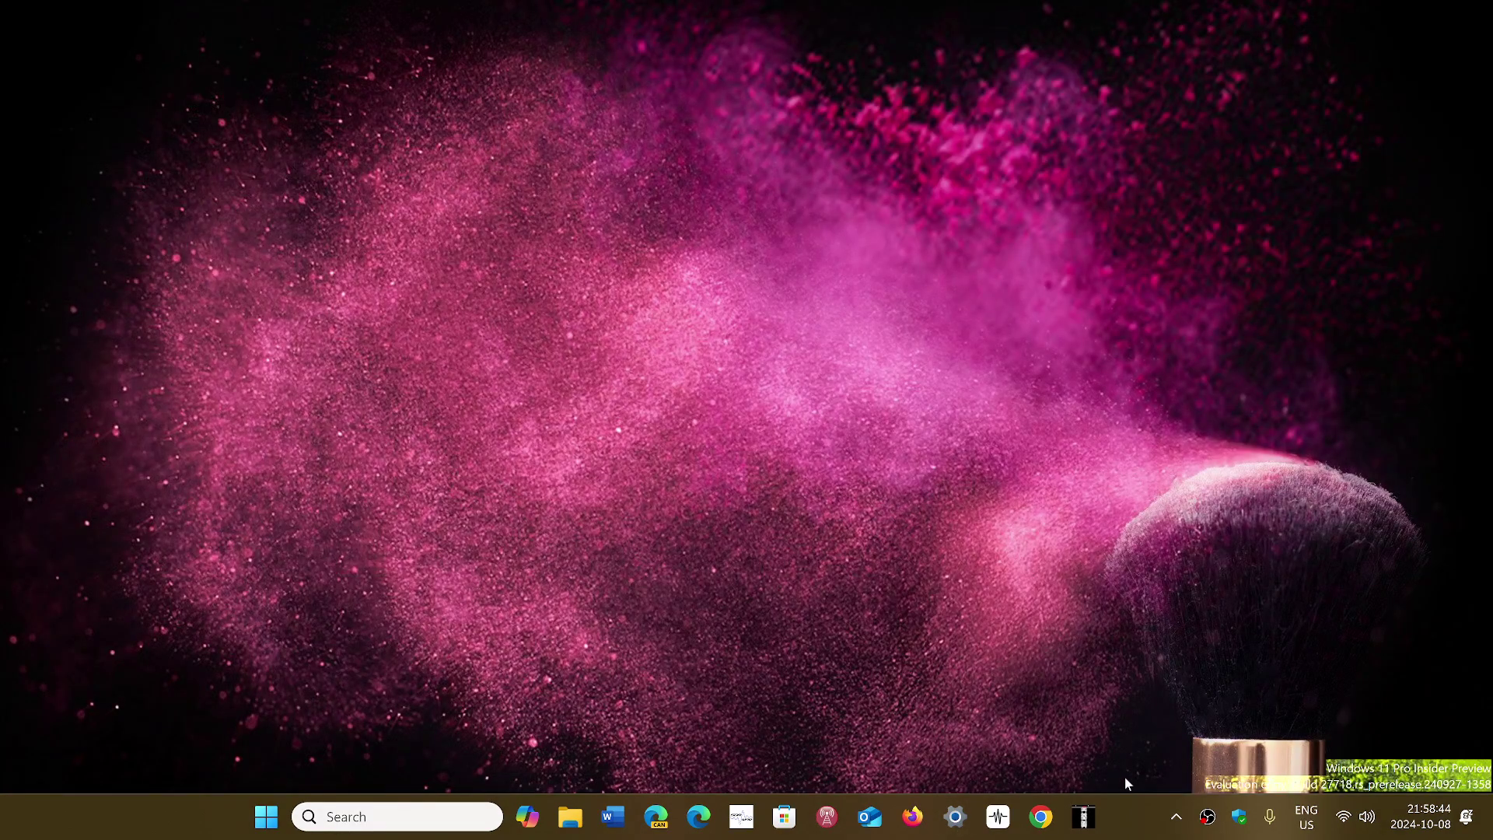